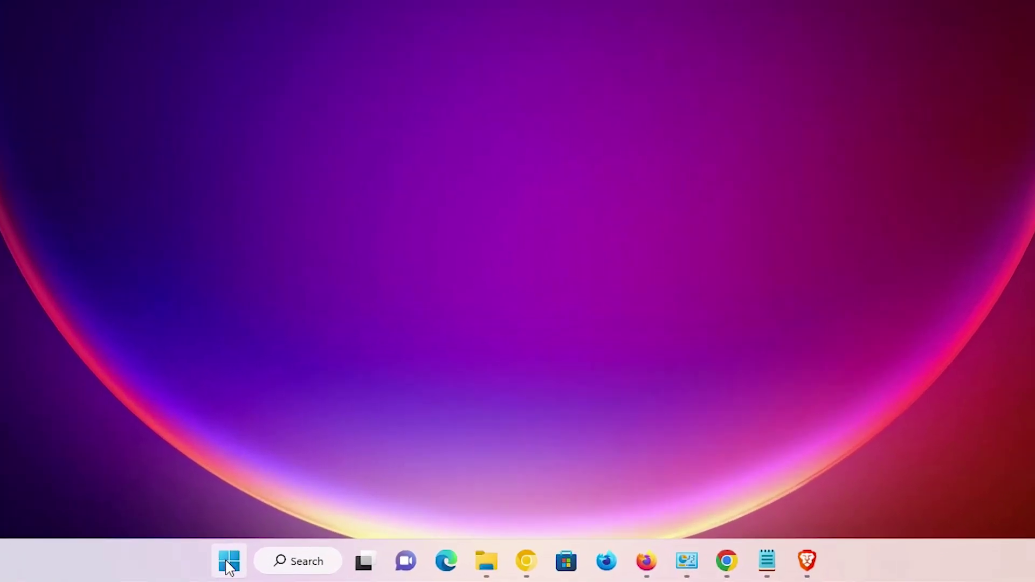
Step: Open Settings from the Start right-click menu and go to the Apps page
right_click(229, 564)
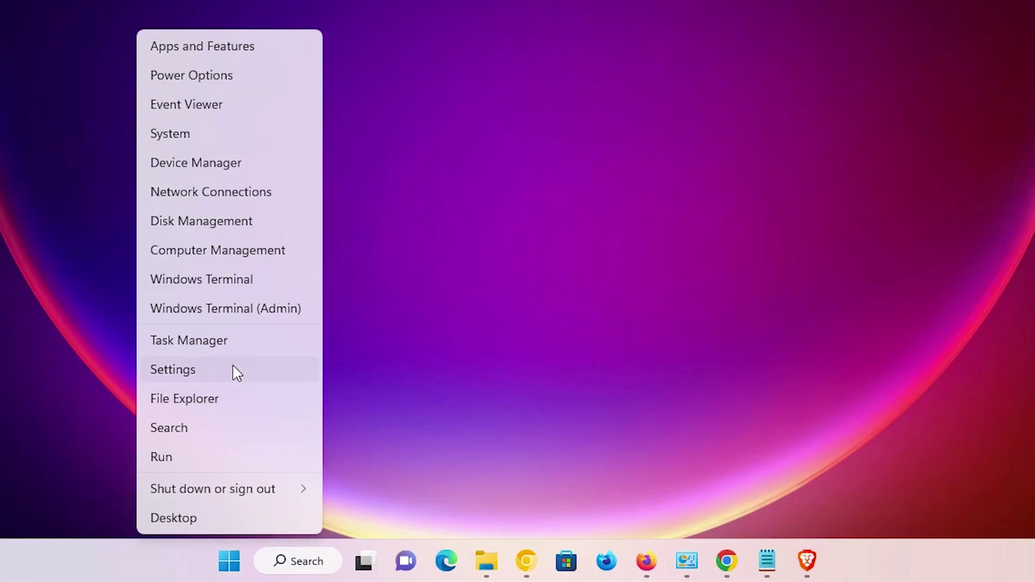
click(225, 373)
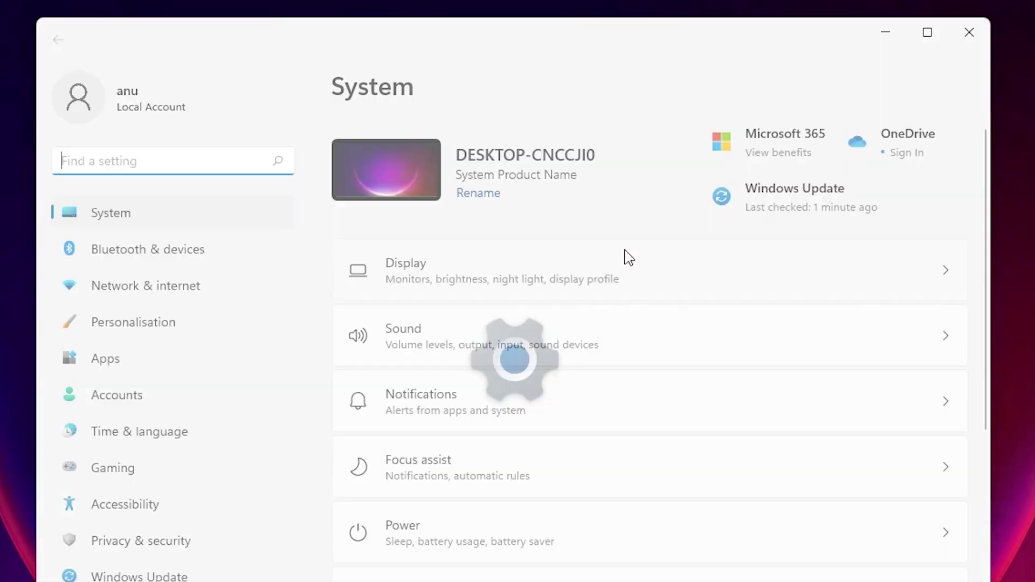
click(138, 367)
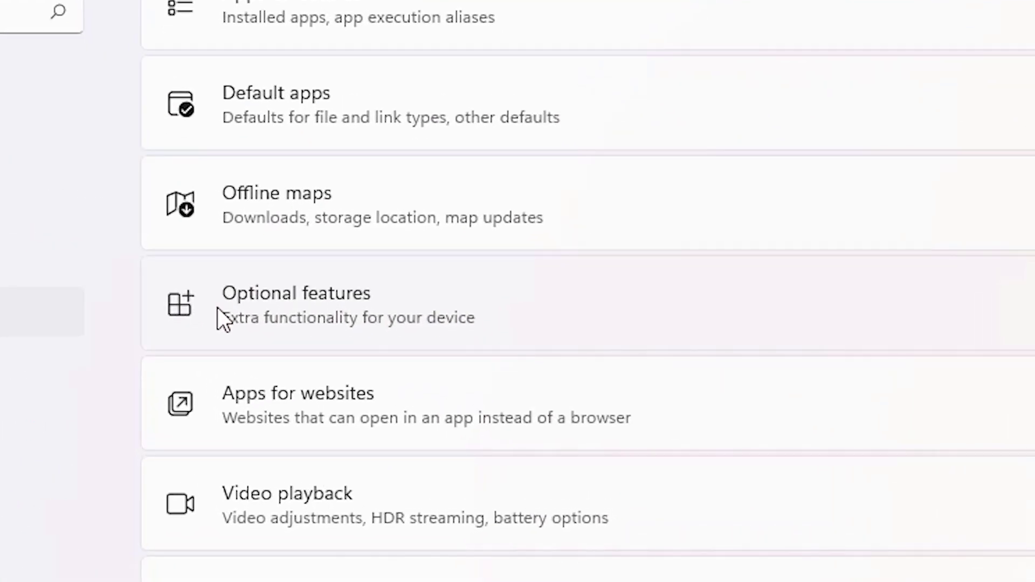
Step: In Optional features, find Windows Media Player by searching 'medi' and uninstall it
click(334, 319)
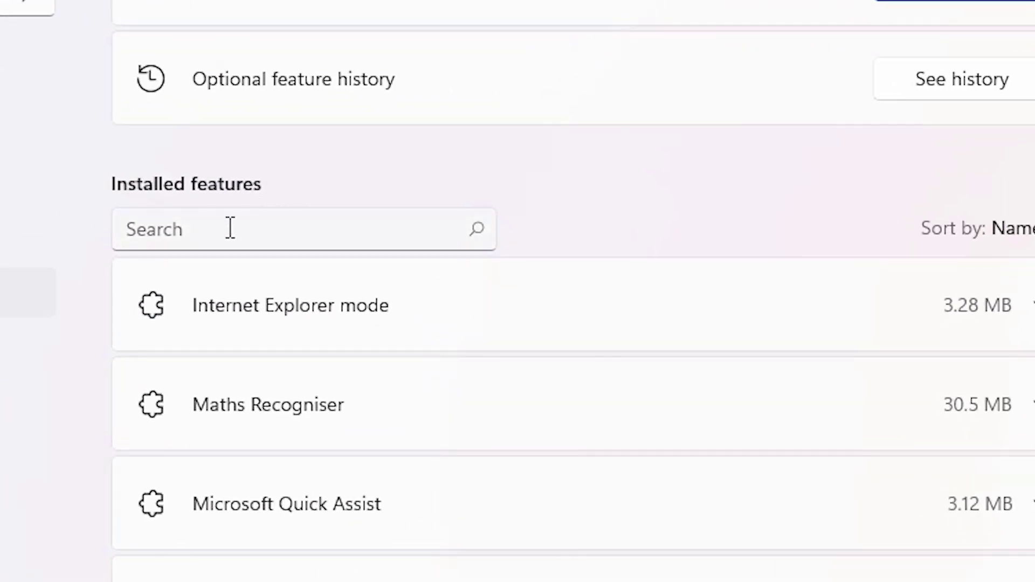
click(228, 229)
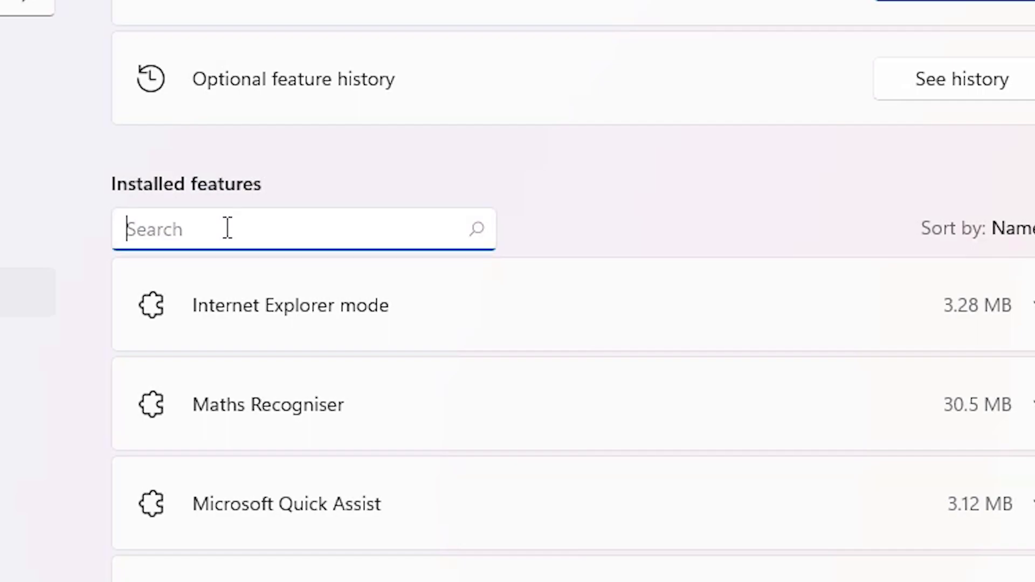
text(med)
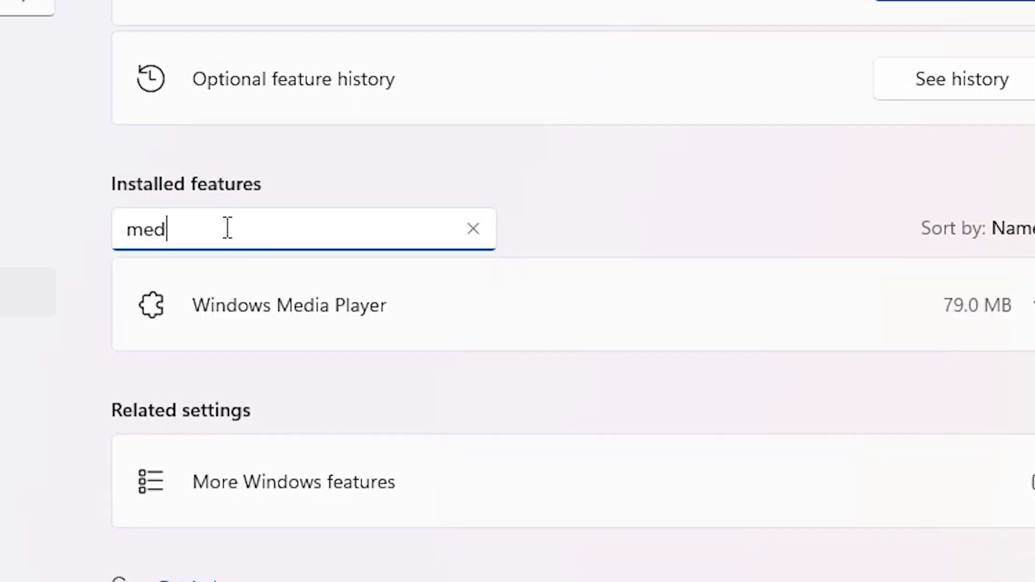
text(i)
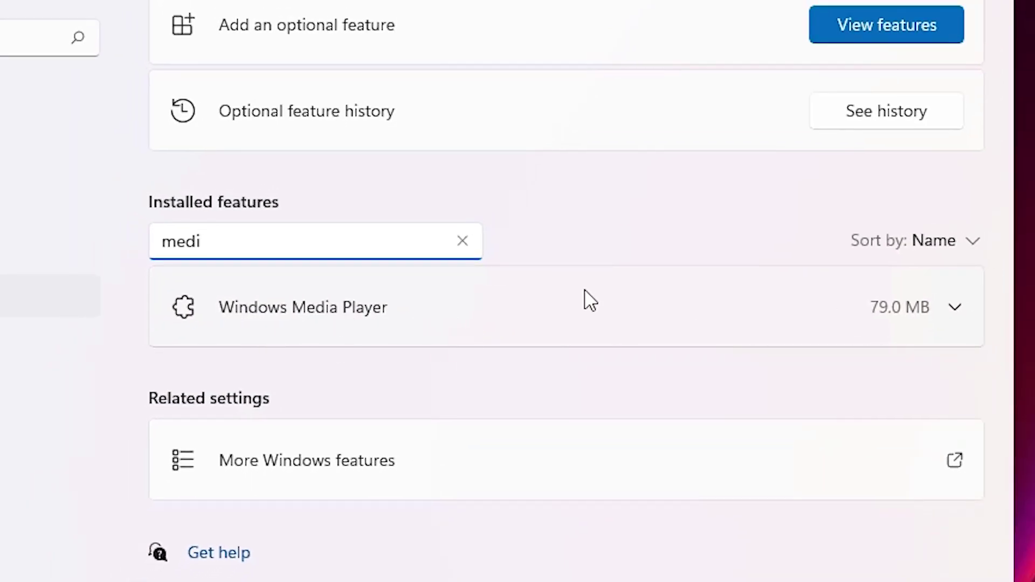
click(487, 322)
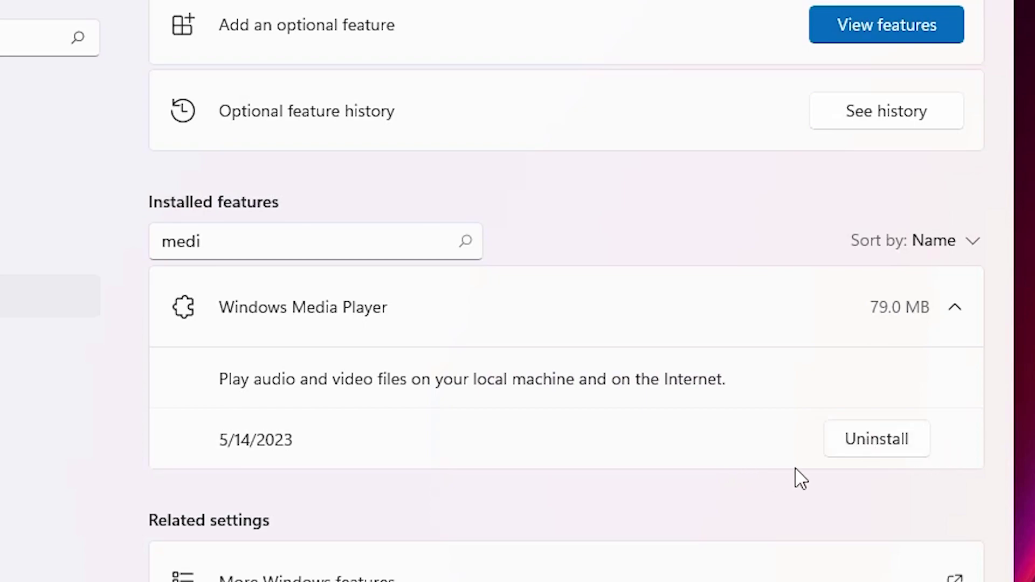
click(893, 445)
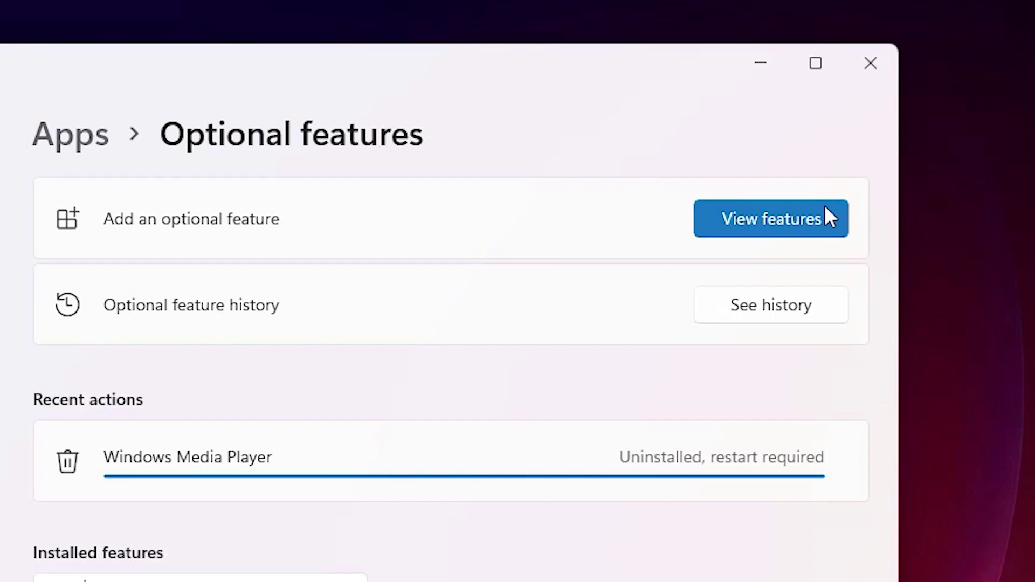
Step: Select Windows Media Player in View features and continue to the install confirmation
click(811, 221)
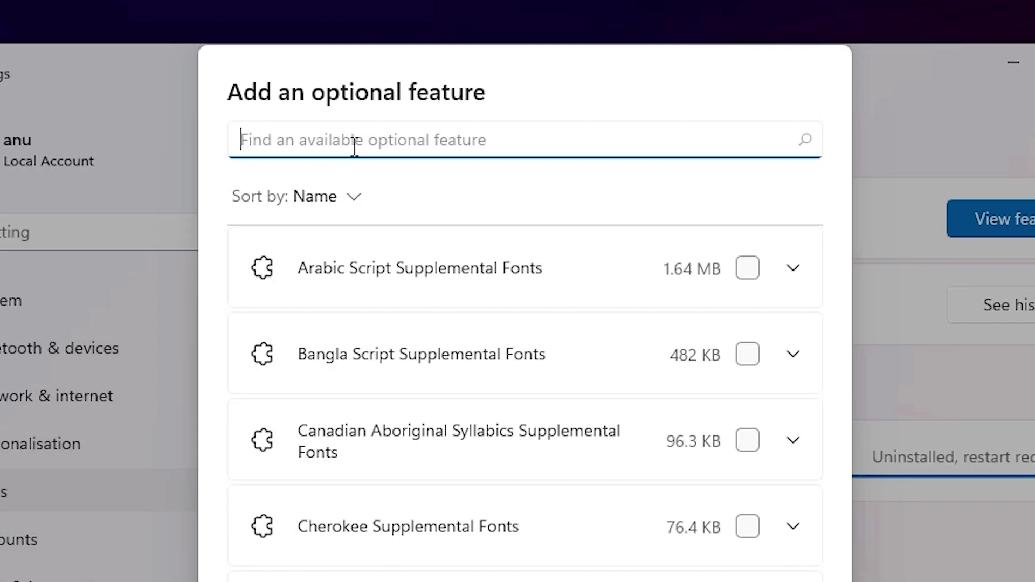
text(medi)
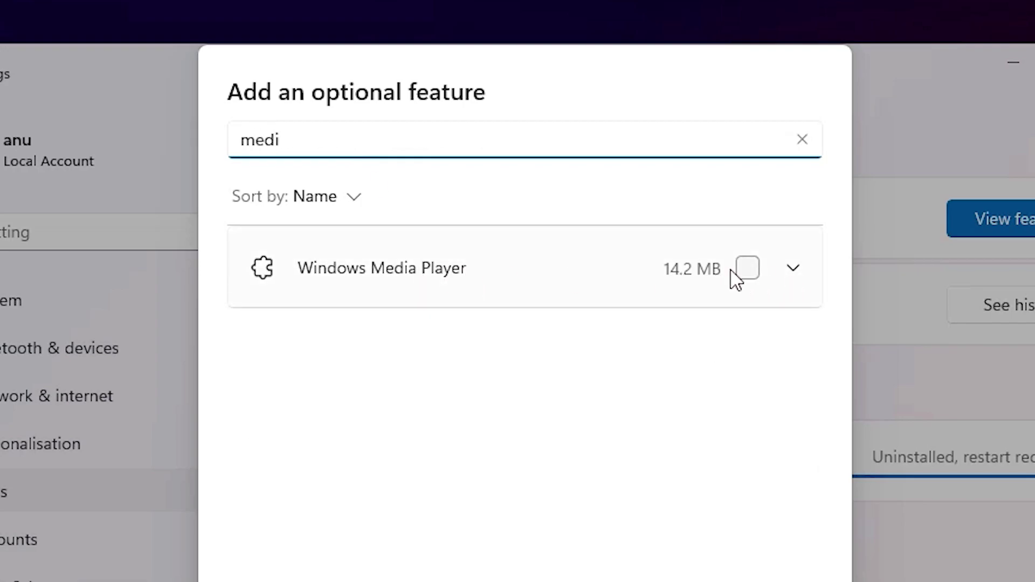
click(746, 270)
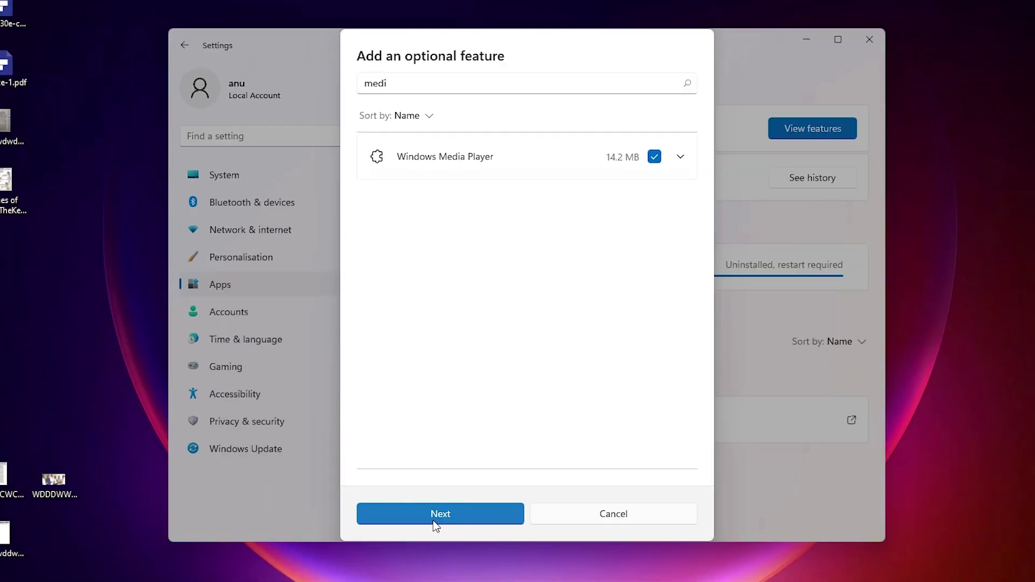
click(441, 515)
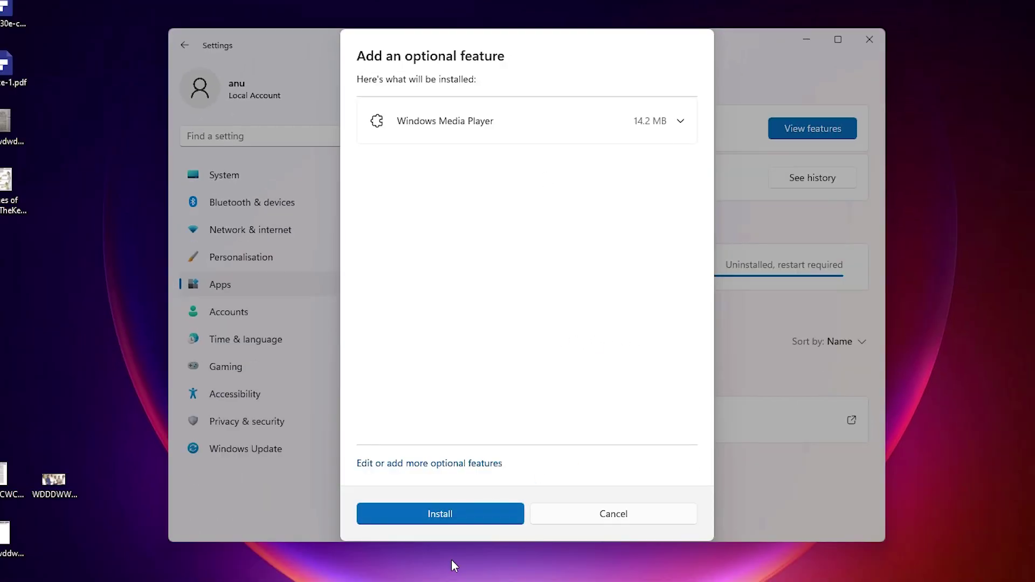
Step: Start installing Windows Media Player from the Add an optional feature dialog
click(463, 516)
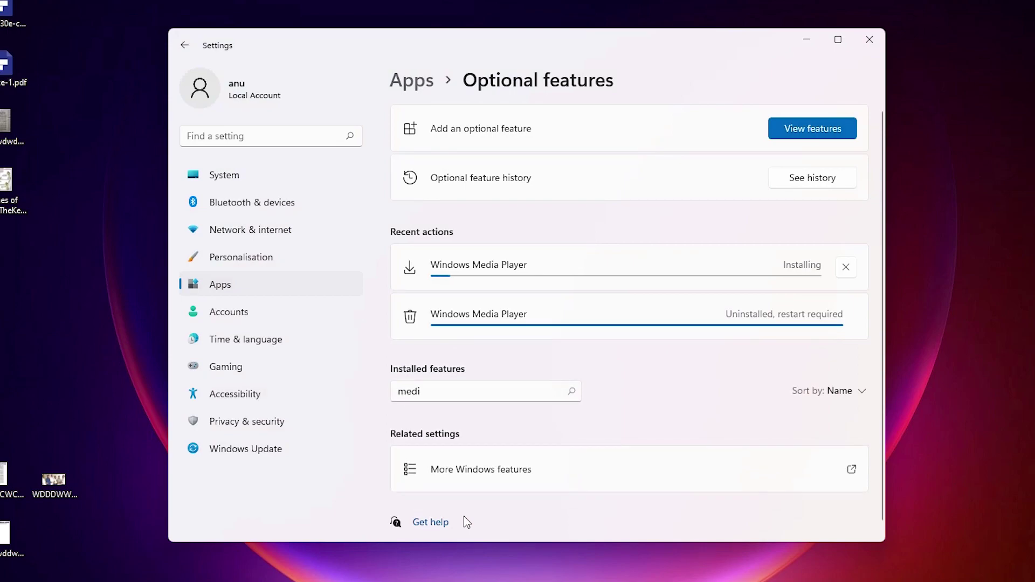